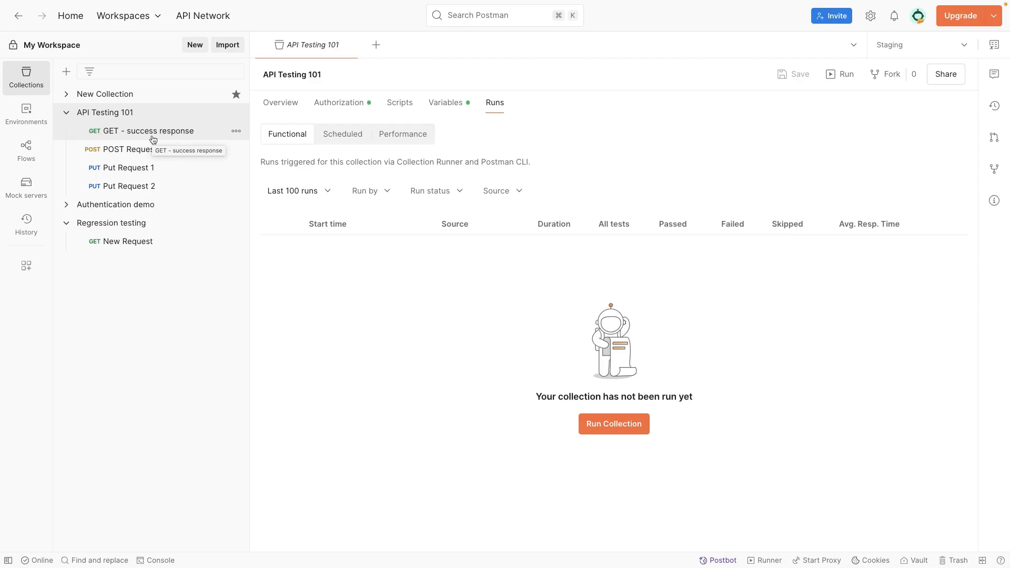
- Open GET - success response, POST Request and Put Request 1, then the API Testing 101 overview
left_click(135, 132)
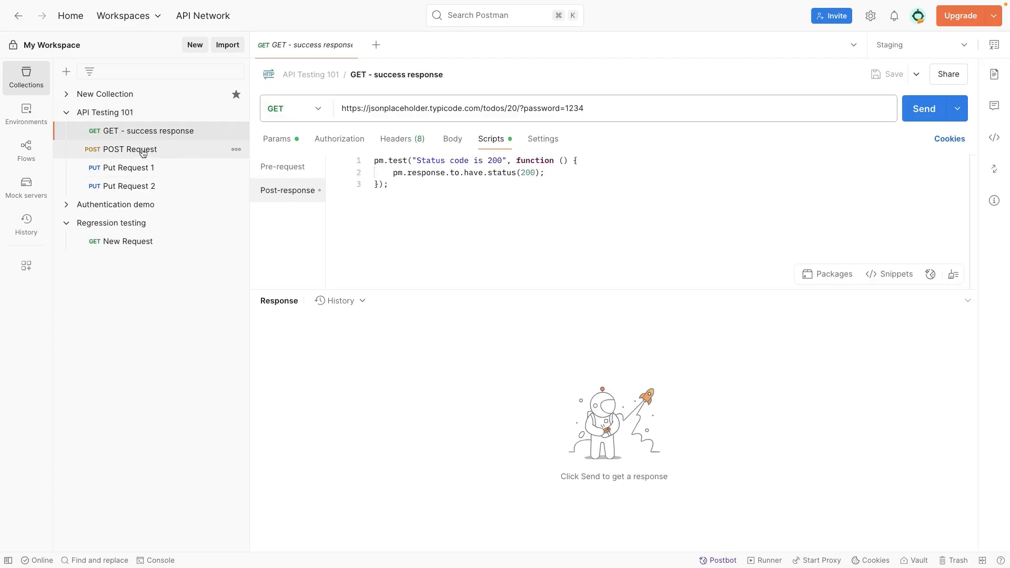
left_click(135, 150)
left_click(140, 167)
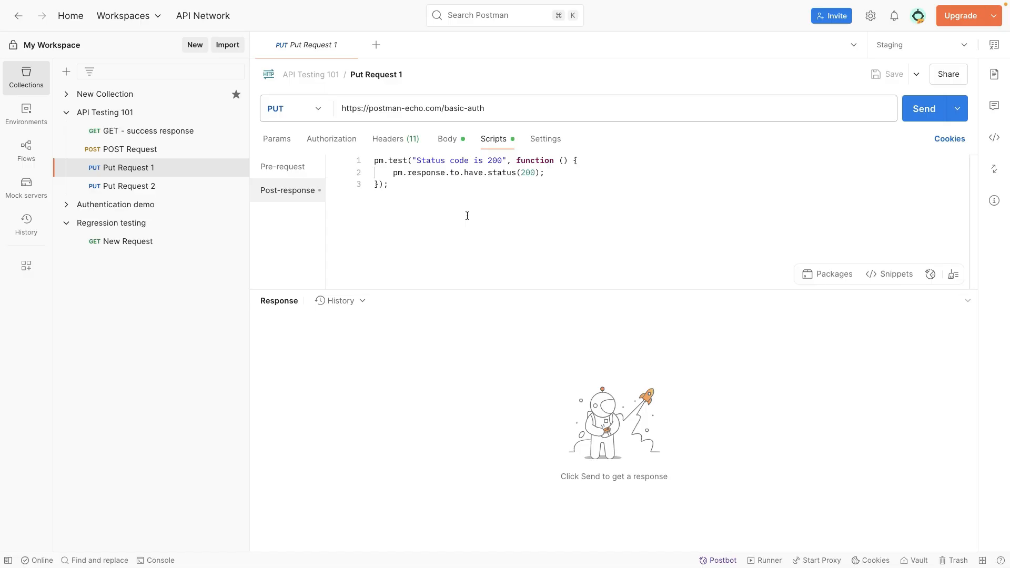
left_click(181, 117)
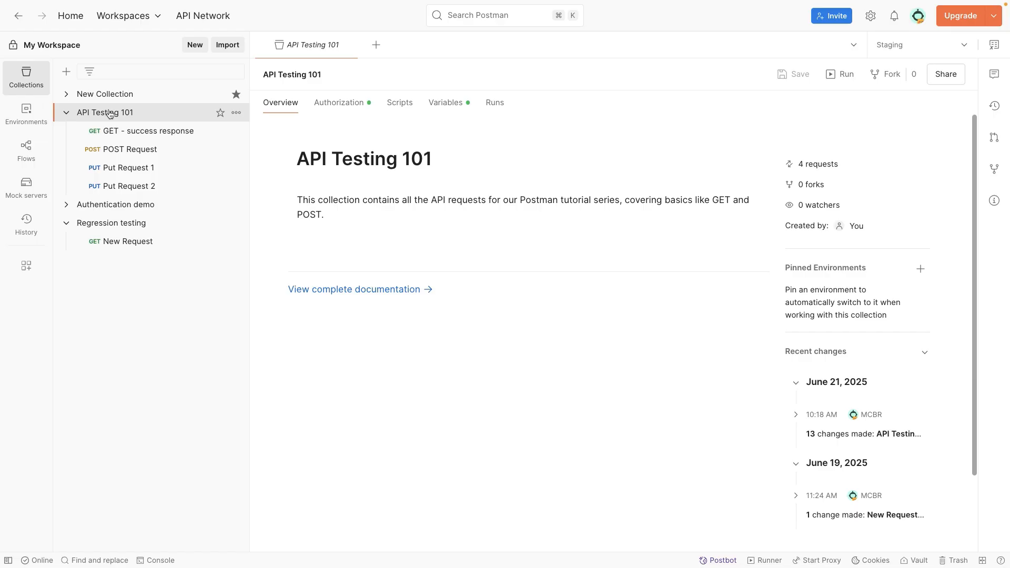
- View API Testing 101's Runs tab, then open the Collection Runner for it
left_click(497, 104)
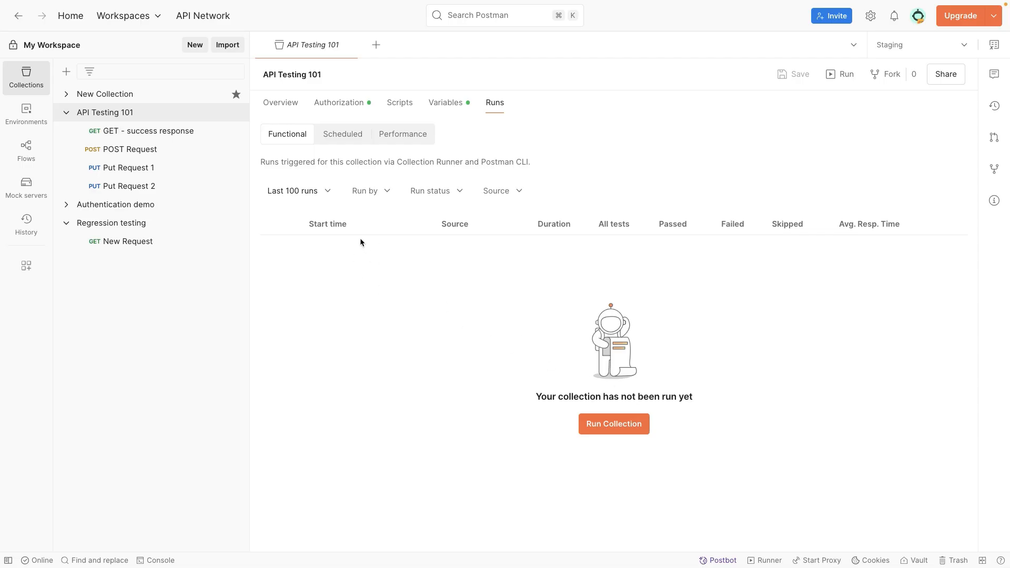
left_click(842, 79)
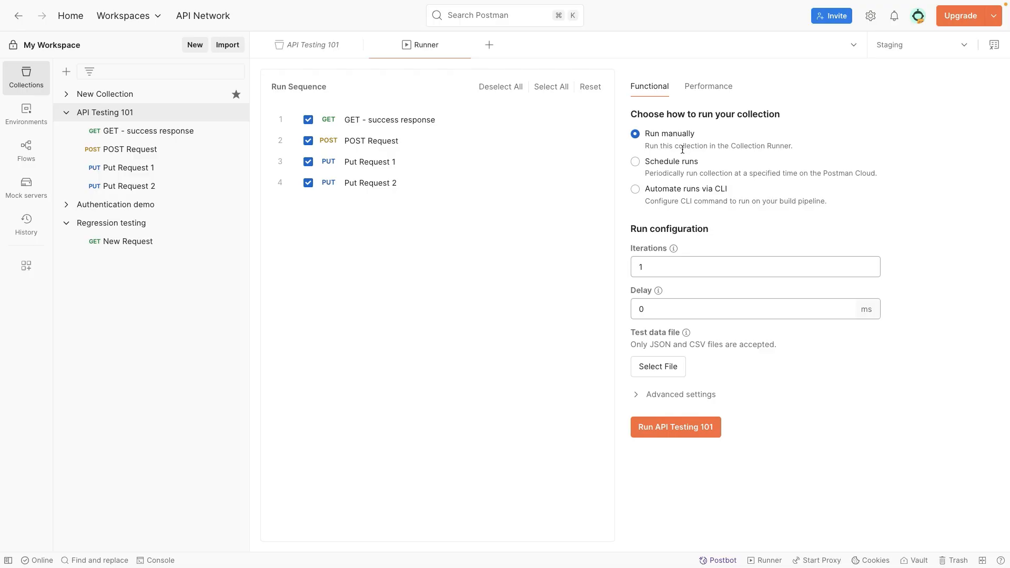
left_click(306, 121)
left_click(308, 123)
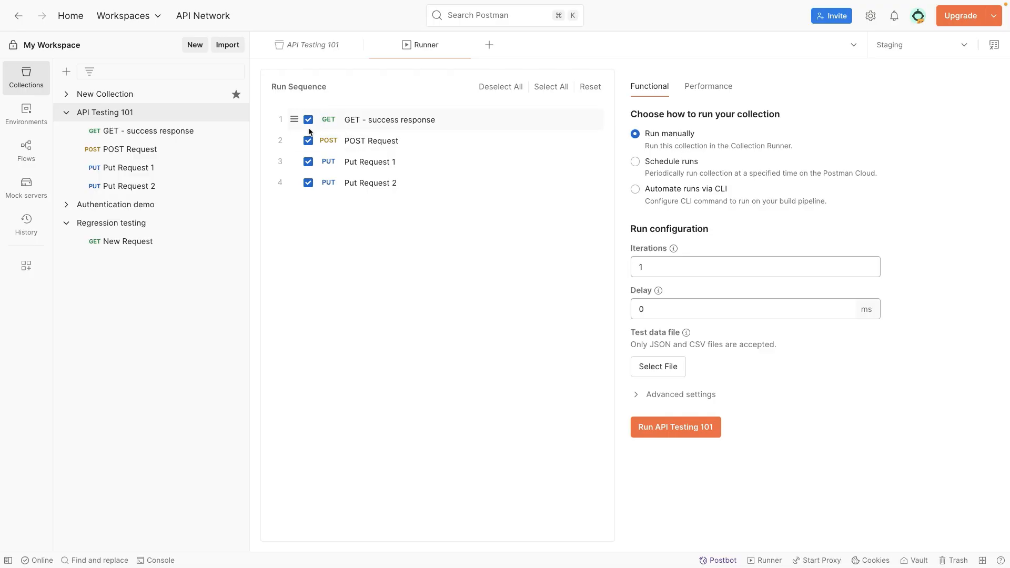
left_click(309, 163)
left_click(514, 87)
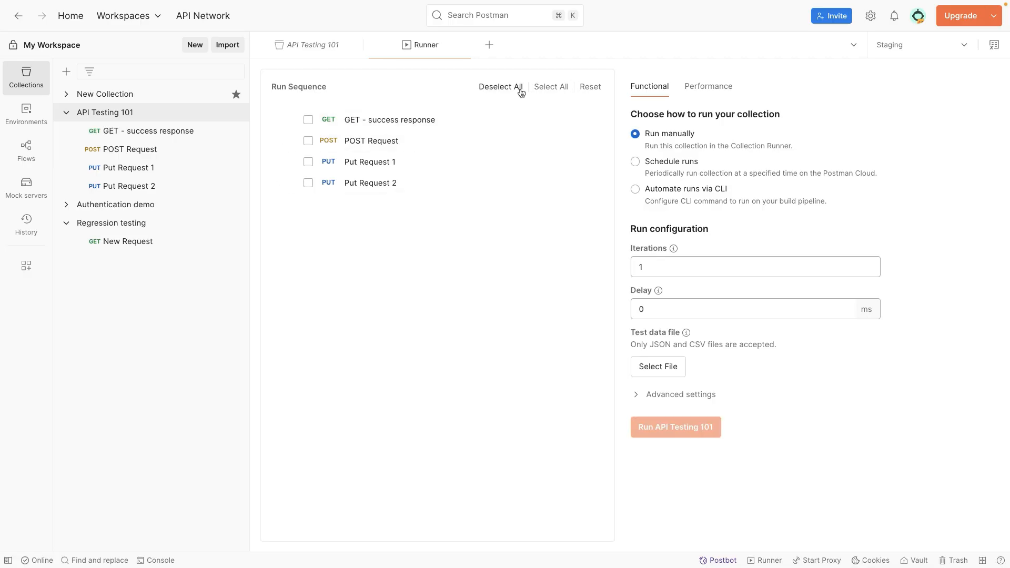
left_click(310, 144)
left_click(309, 183)
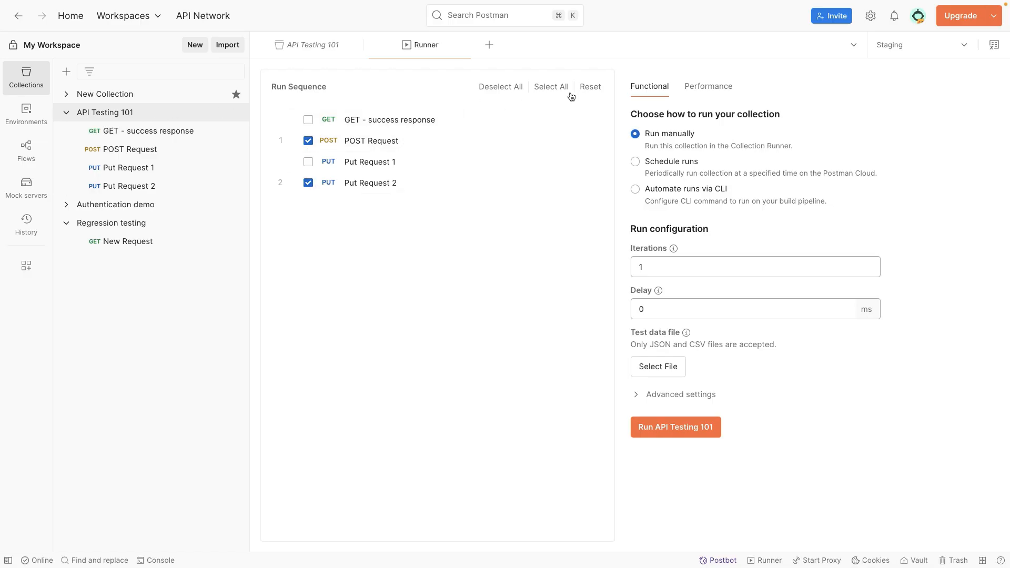
left_click(552, 87)
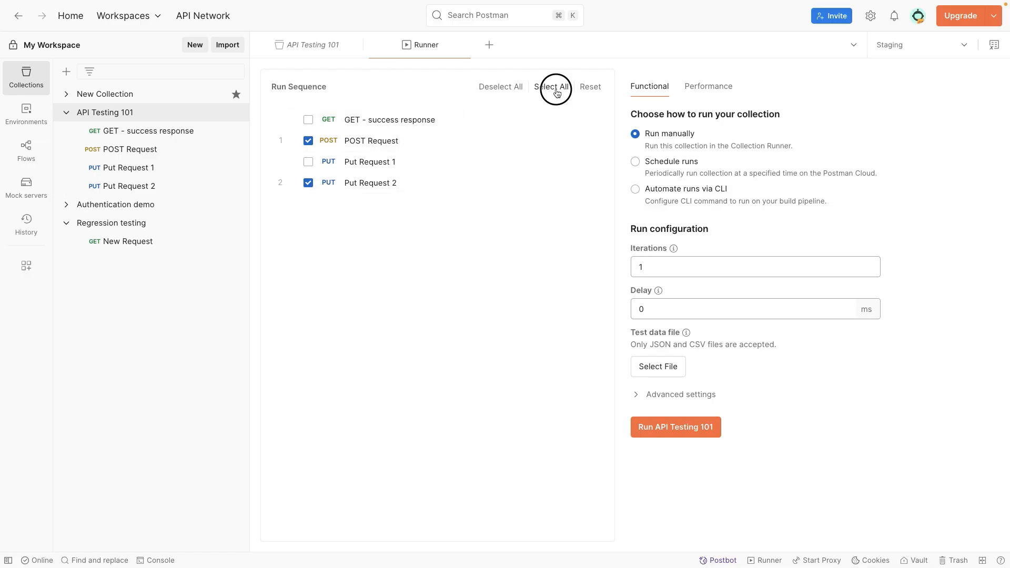
left_click(595, 90)
left_click(555, 90)
left_click(674, 266)
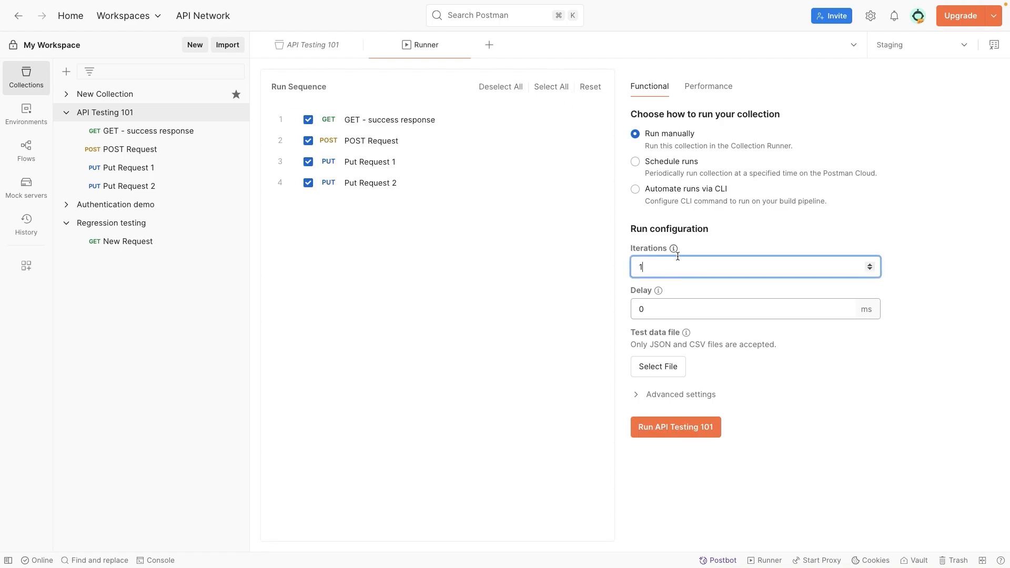
left_click(590, 90)
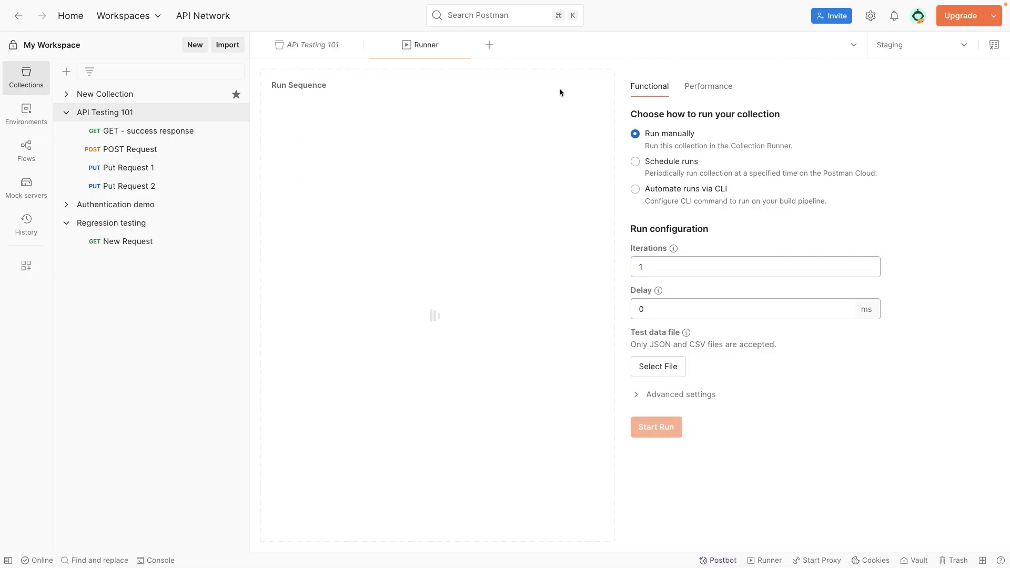
left_click(557, 90)
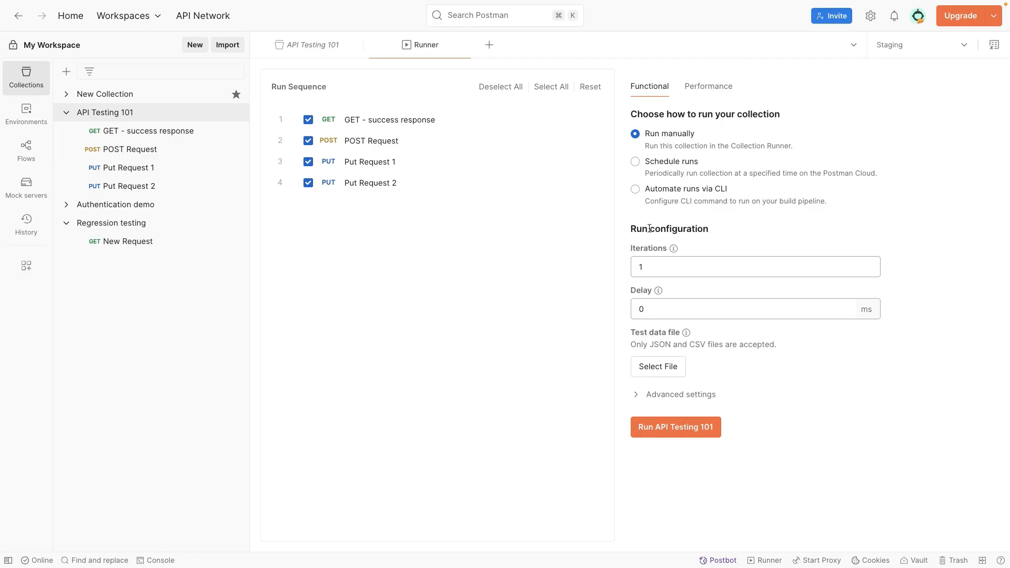
- Change Iterations from 1 to 3 and set the delay between requests to 500 ms
left_click_drag(632, 229, 737, 240)
left_click(676, 264)
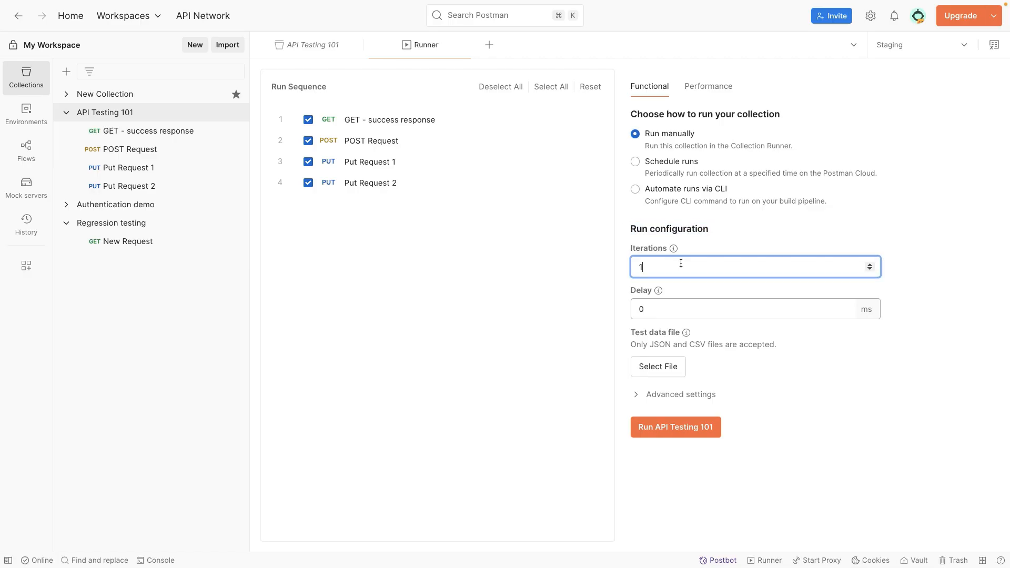
type("1")
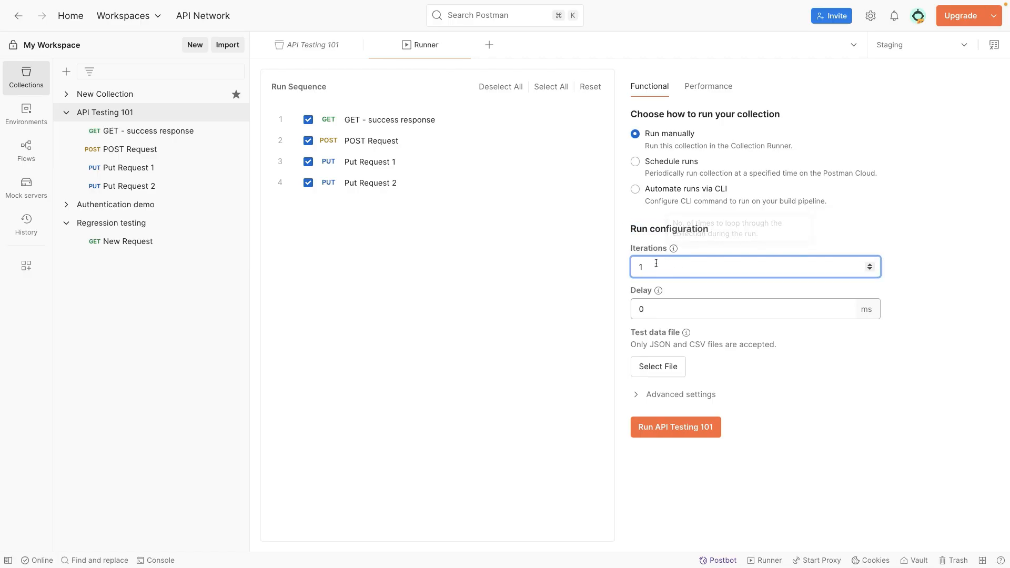
mouse_move(675, 252)
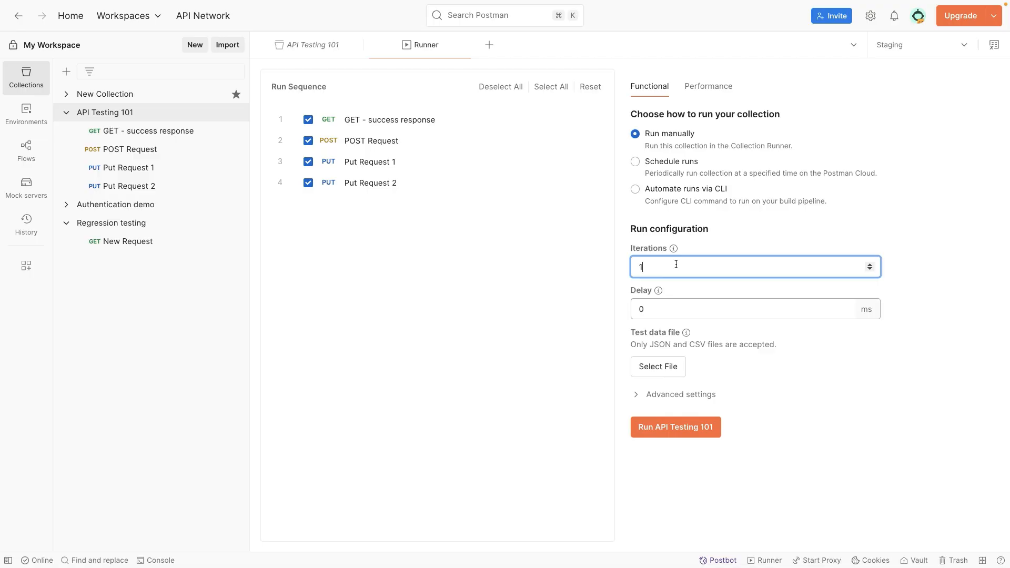
key("BackSpace")
type("3")
left_click(396, 146)
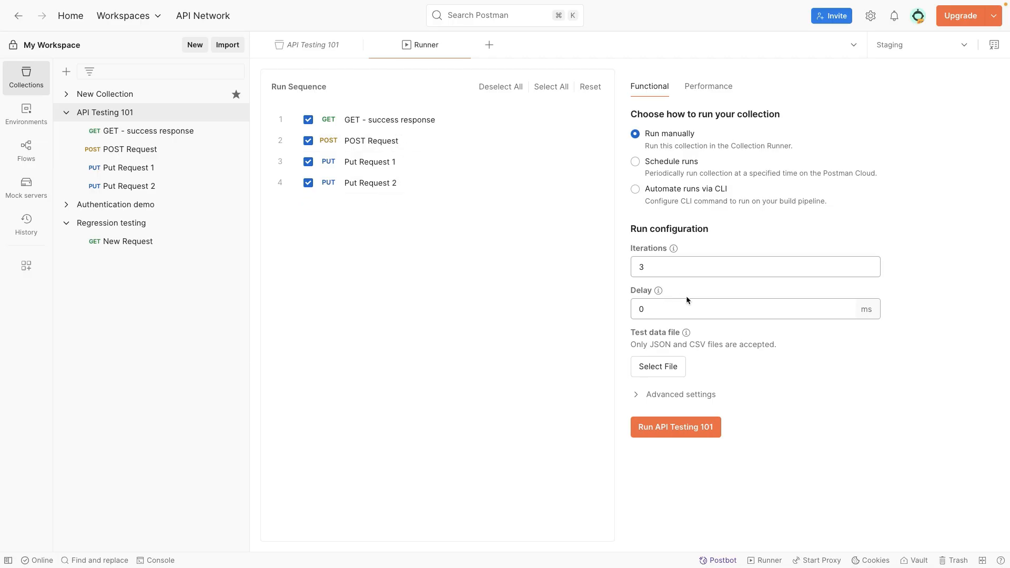
left_click(637, 306)
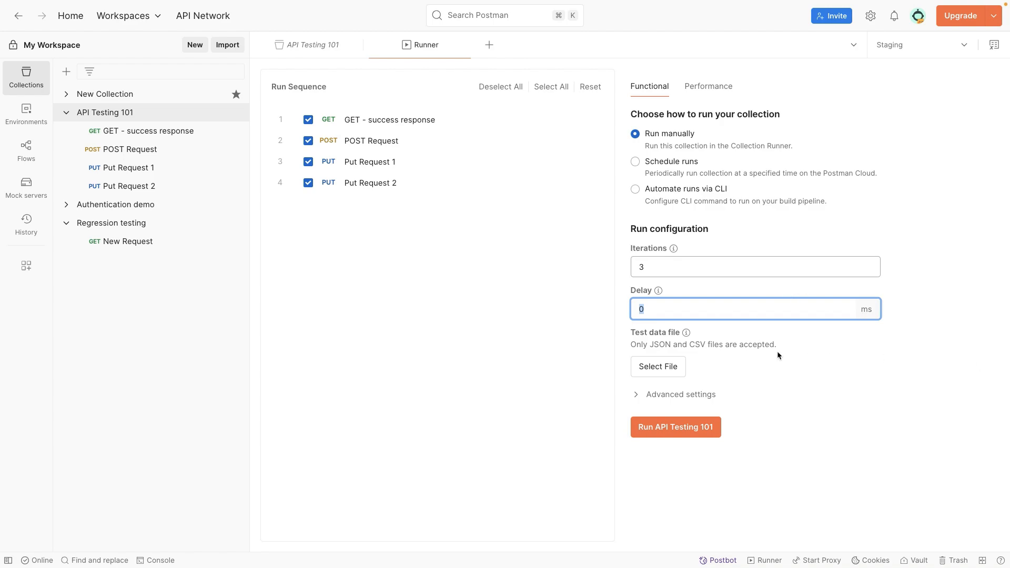
type("500")
left_click(927, 51)
left_click(793, 158)
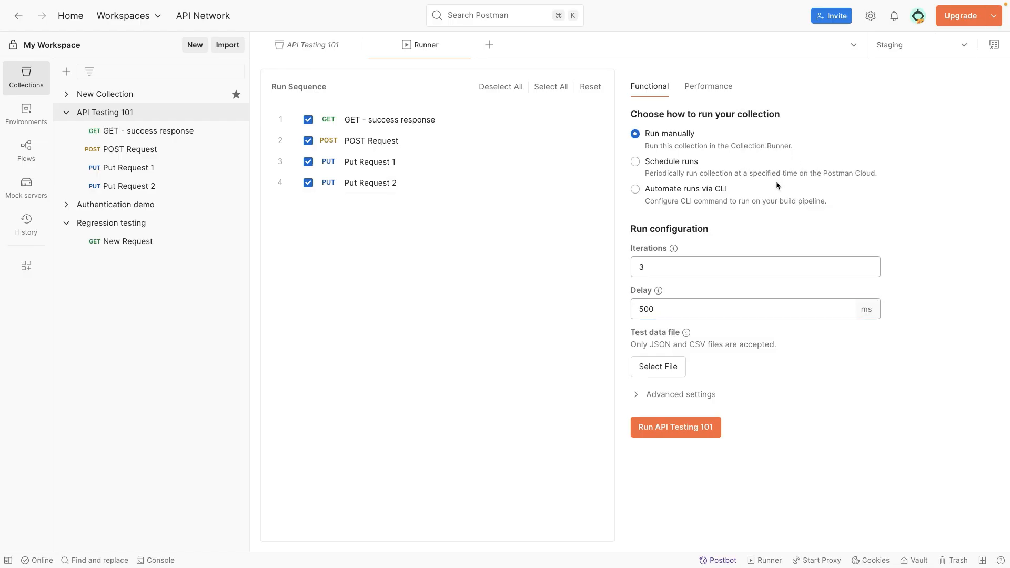
left_click(901, 54)
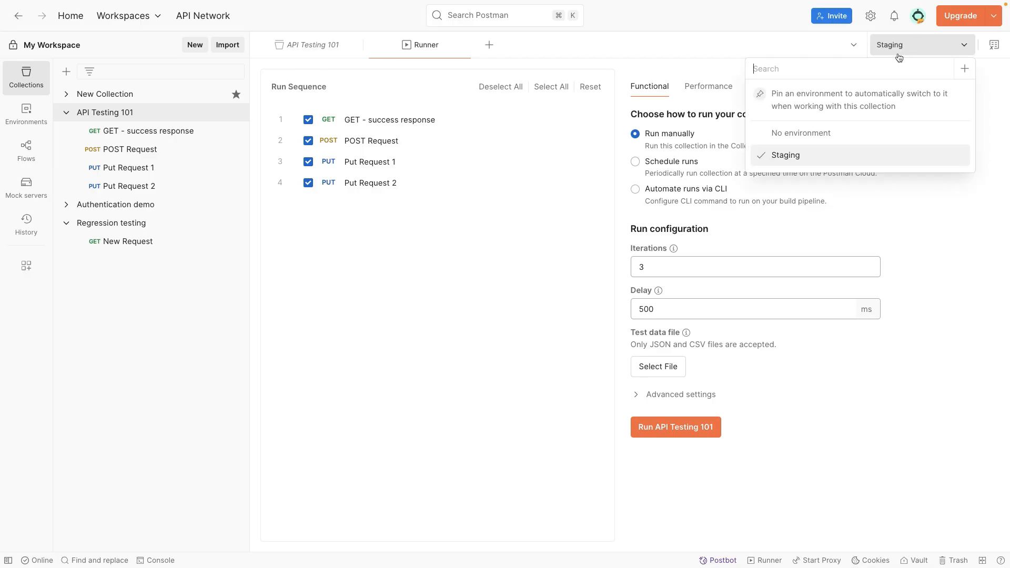
left_click(801, 155)
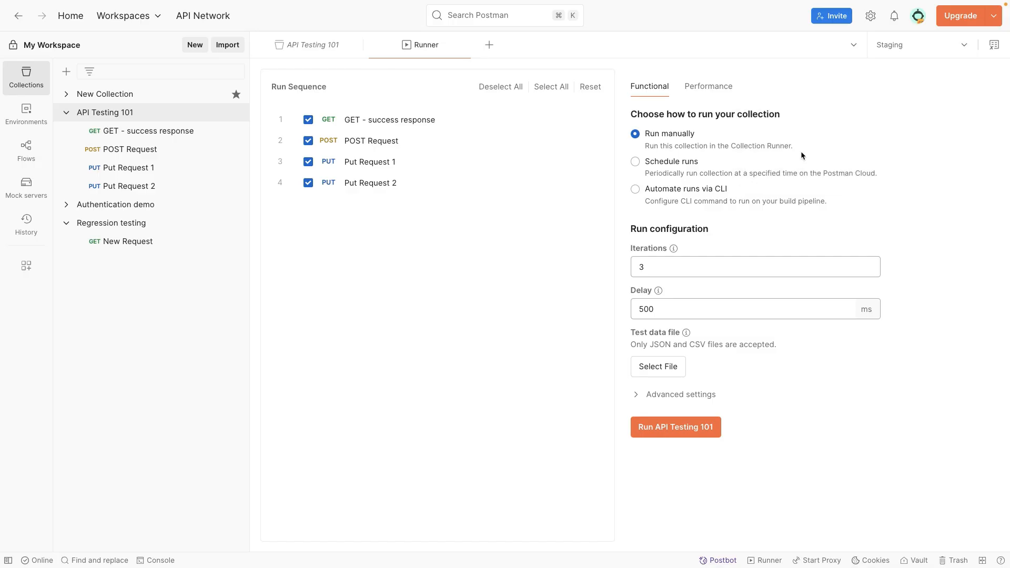
right_click(648, 267)
left_click(566, 334)
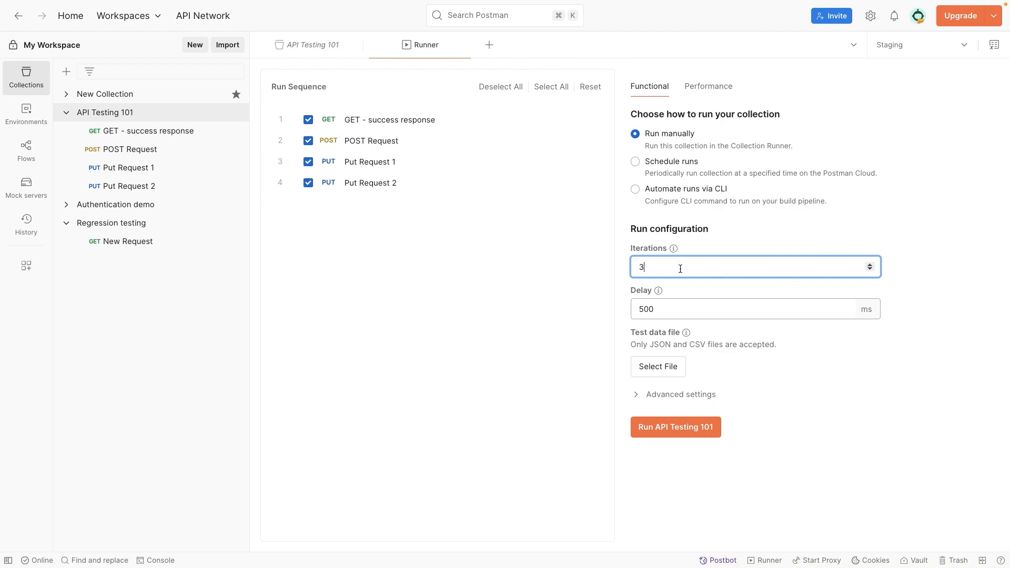
- Correct the Iterations and Delay fields back to 3 iterations and 500 ms
type("000")
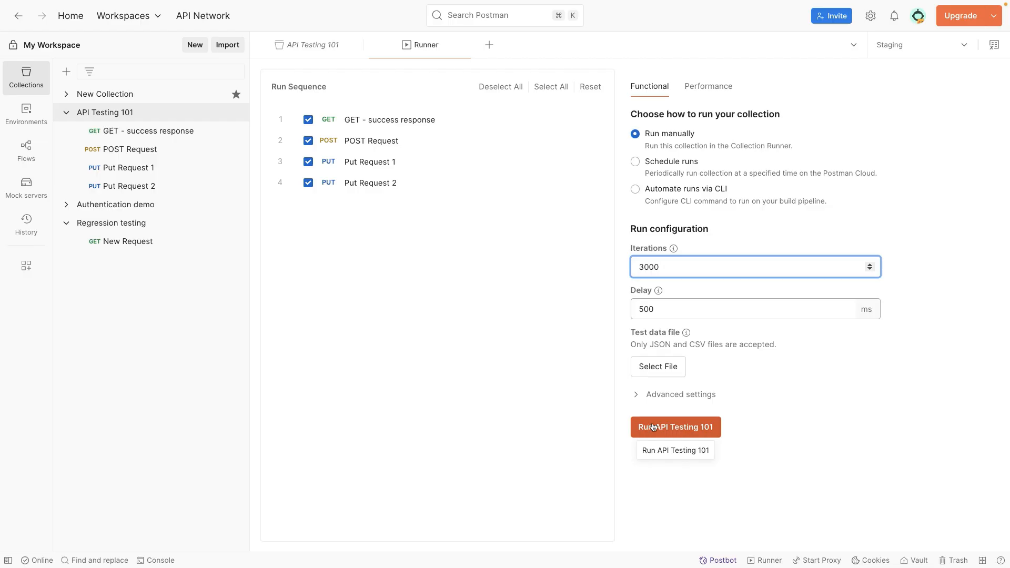
left_click_drag(672, 265, 636, 265)
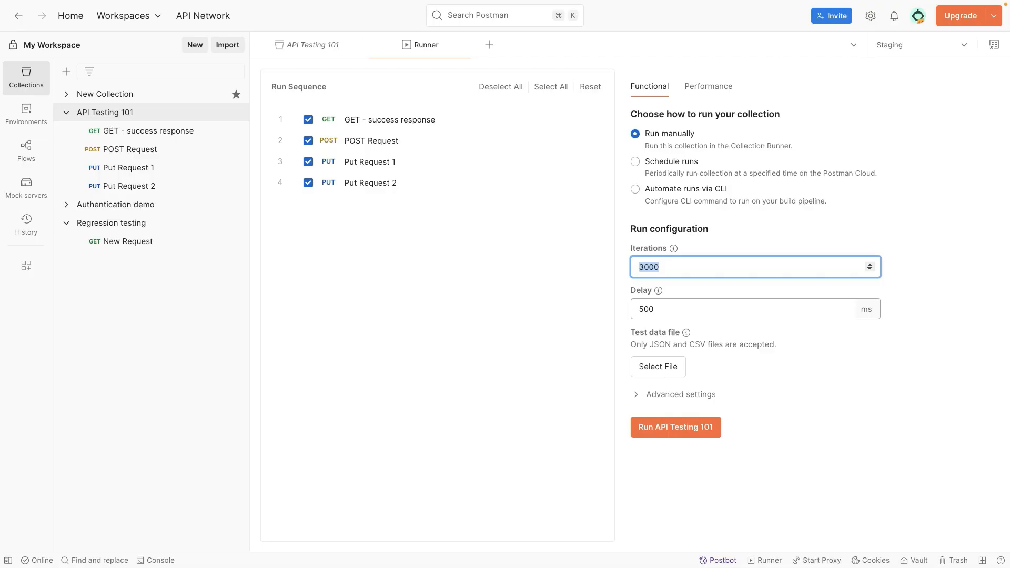
left_click(947, 24)
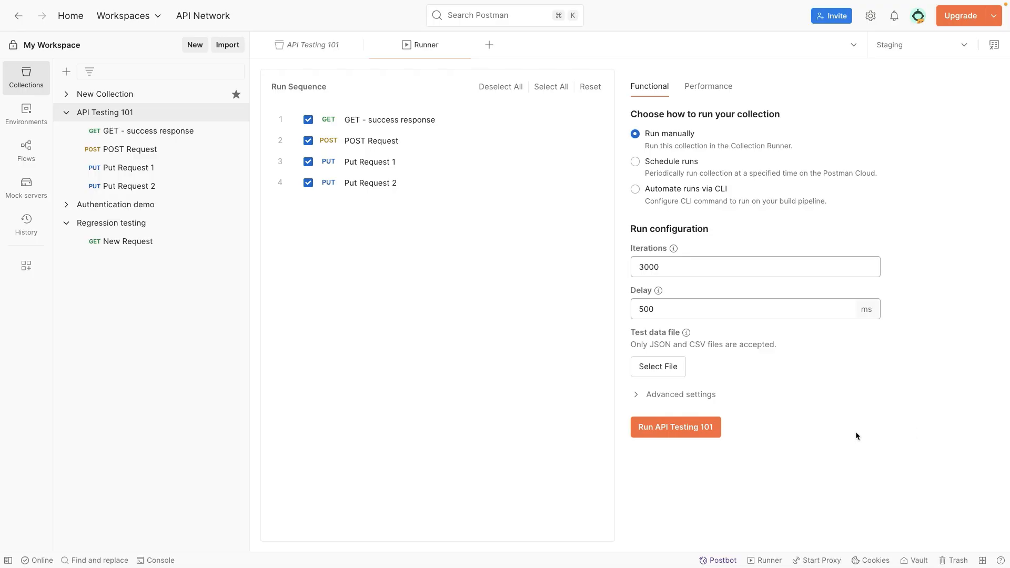
left_click(669, 266)
key("BackSpace")
key("BackSpace")
key("BackSpace")
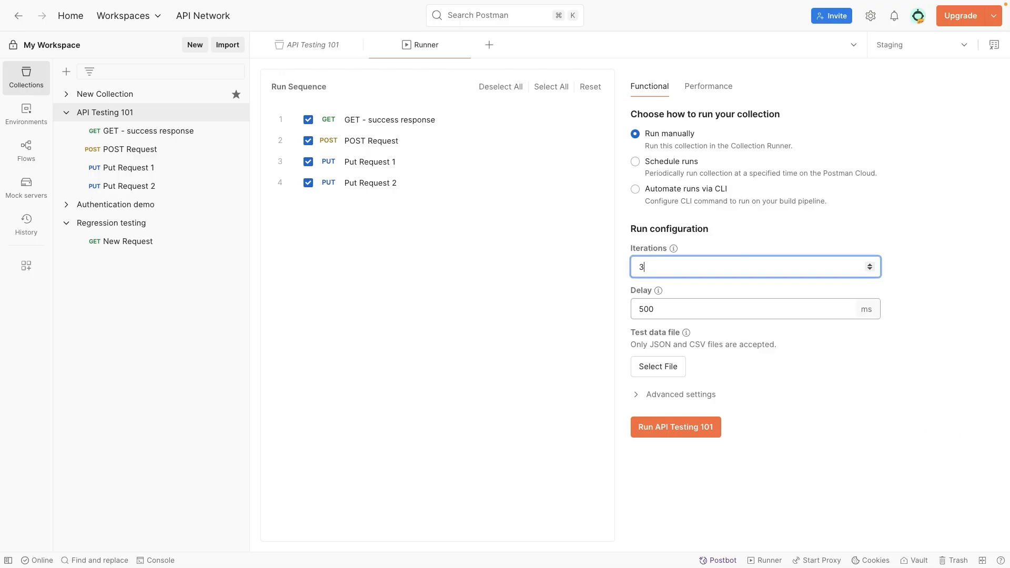
left_click(672, 302)
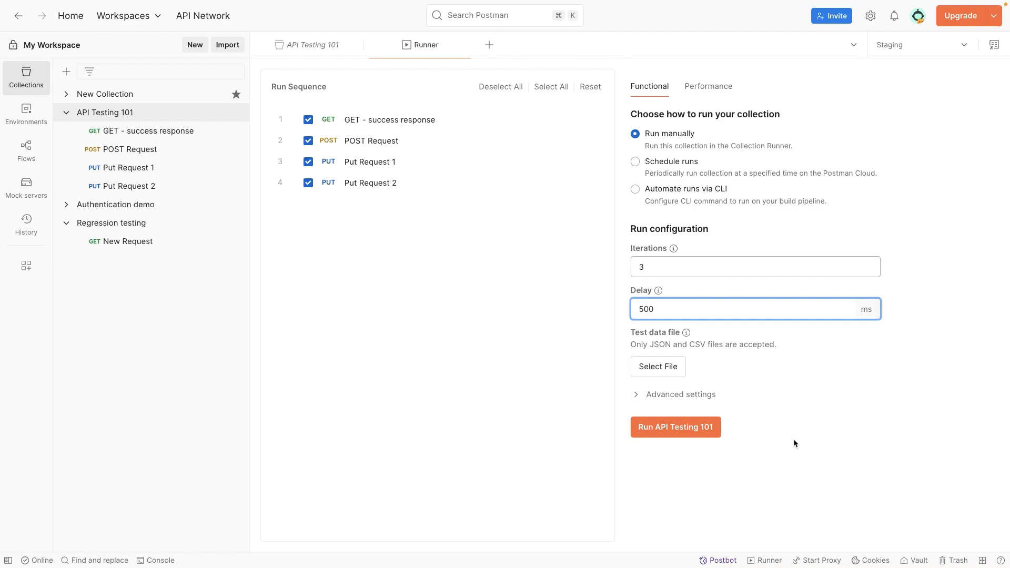
left_click(794, 439)
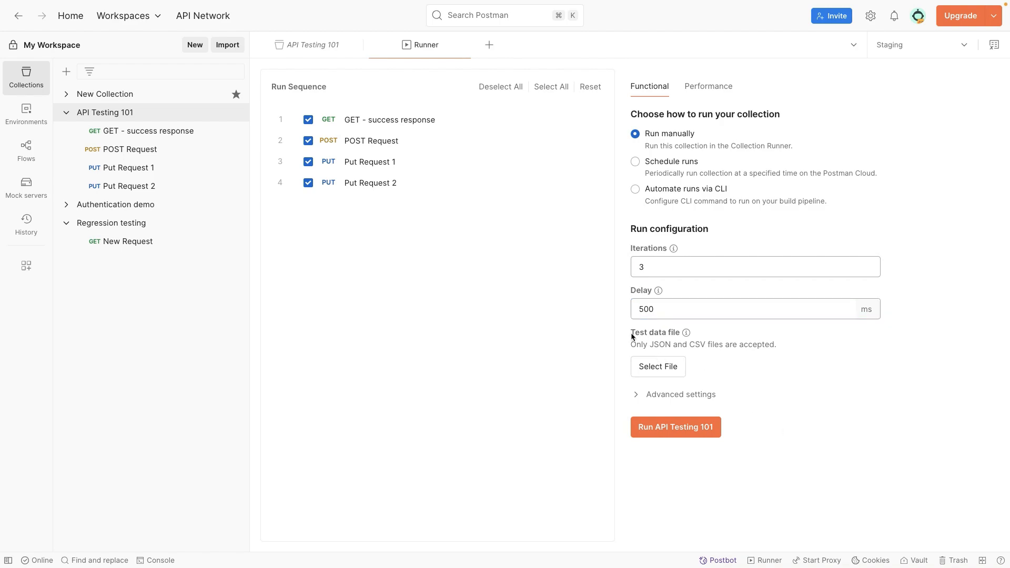
- Review the test data file notes and expand the Advanced settings section
left_click_drag(630, 333, 664, 337)
left_click_drag(650, 344, 765, 344)
left_click(645, 345)
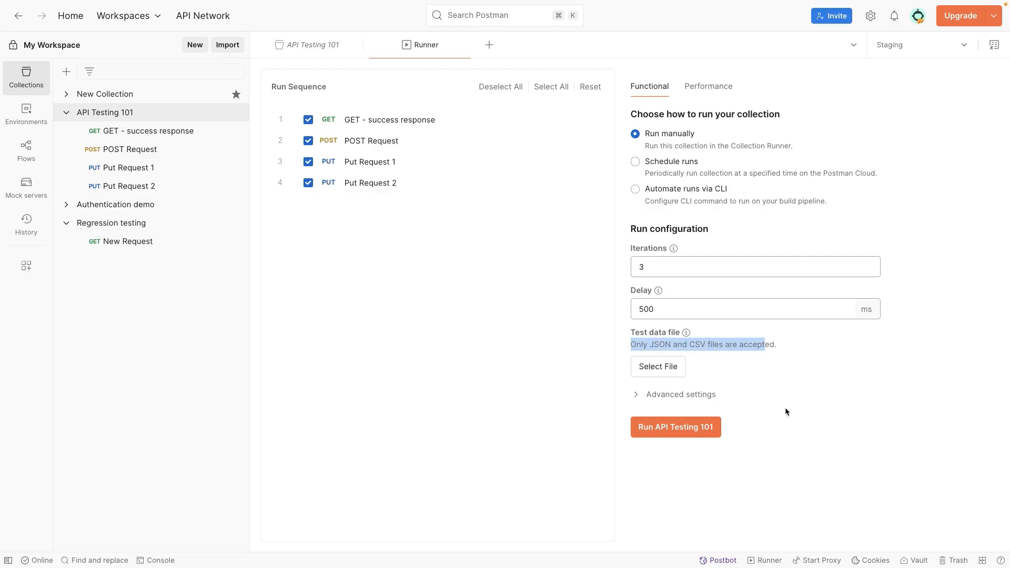
left_click(636, 394)
scroll(634, 405, "down", 1)
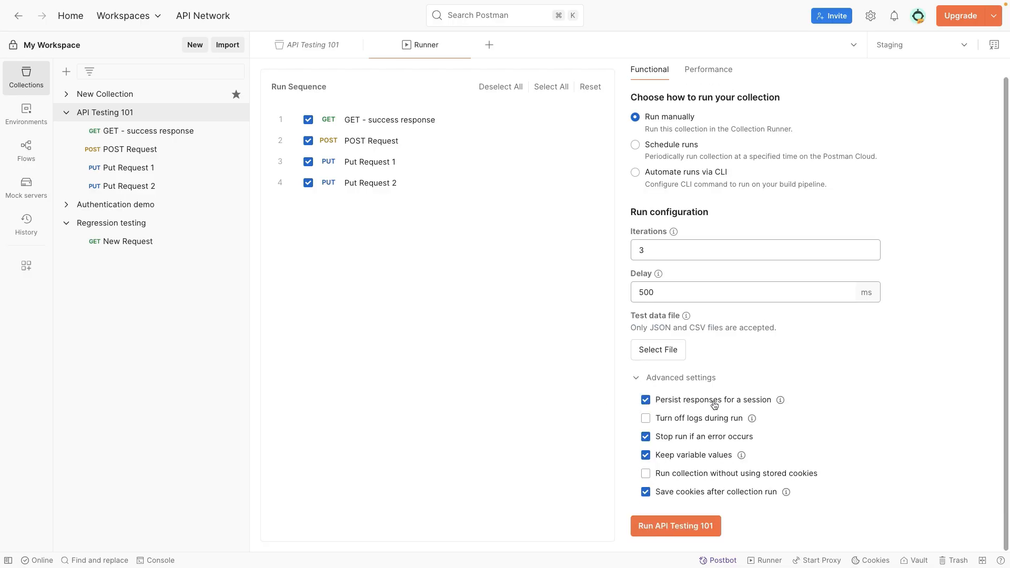
- Reset Iterations to 3 and launch the API Testing 101 run on Staging
mouse_move(779, 403)
left_click(688, 251)
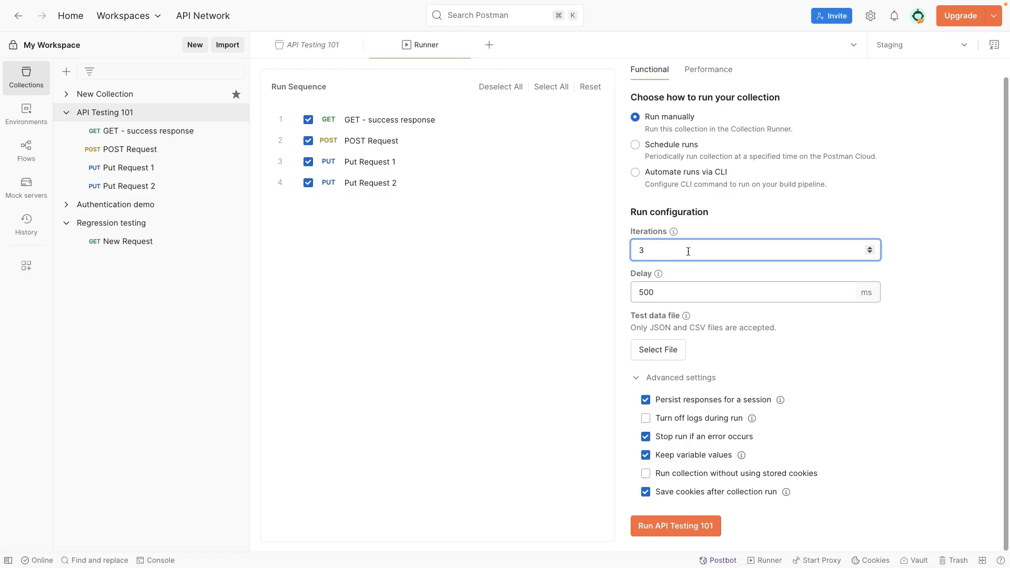
key("BackSpace")
type("100")
key("BackSpace")
key("BackSpace")
key("BackSpace")
type("100")
key("BackSpace")
key("BackSpace")
key("BackSpace")
type("3")
left_click(676, 526)
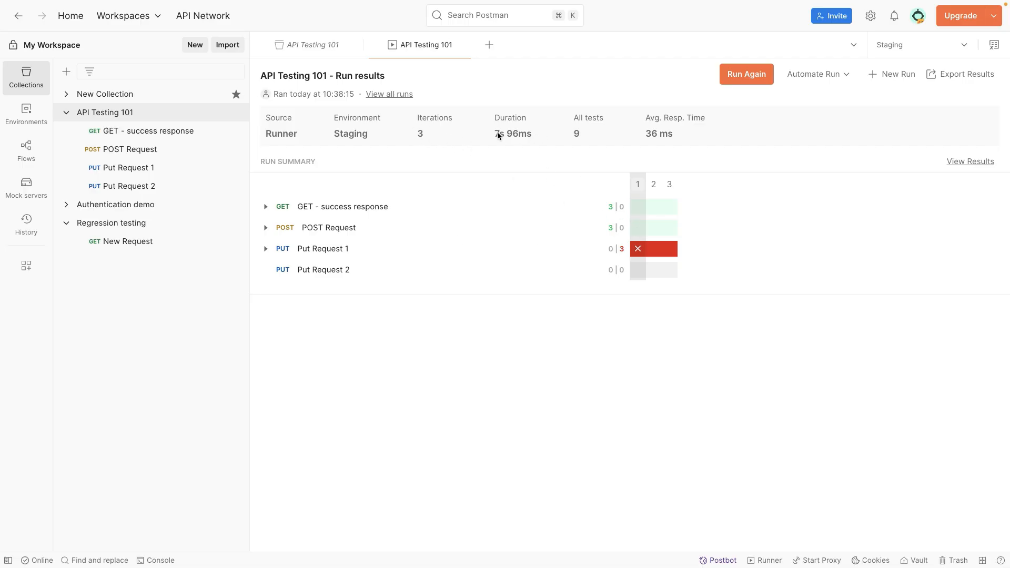
- Show the All Tests list: 9 tests, 6 passed, 3 failed
left_click(580, 135)
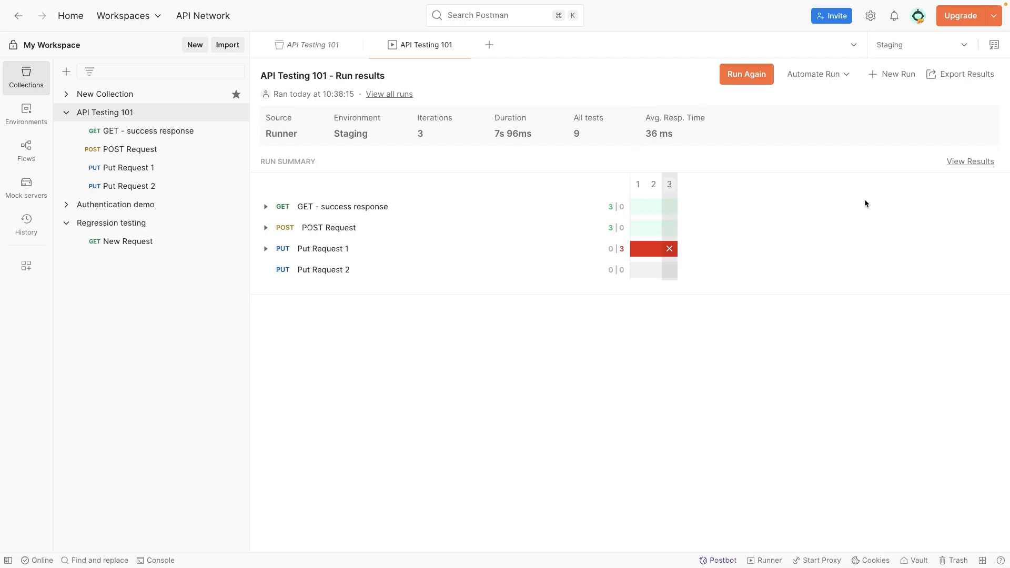
- List every test result by iteration and open the GET success response details
left_click(952, 162)
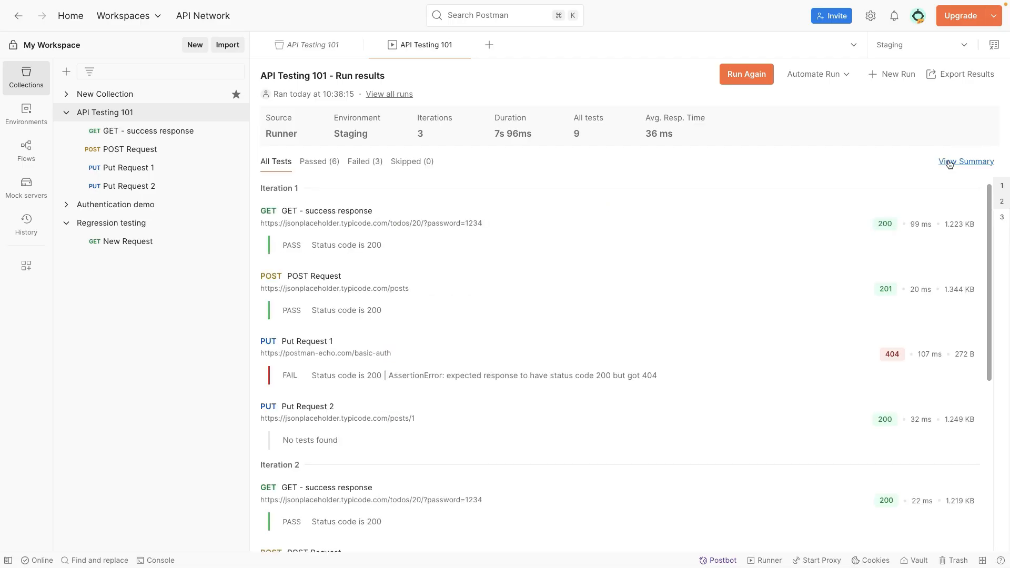
scroll(548, 284, "down", 1)
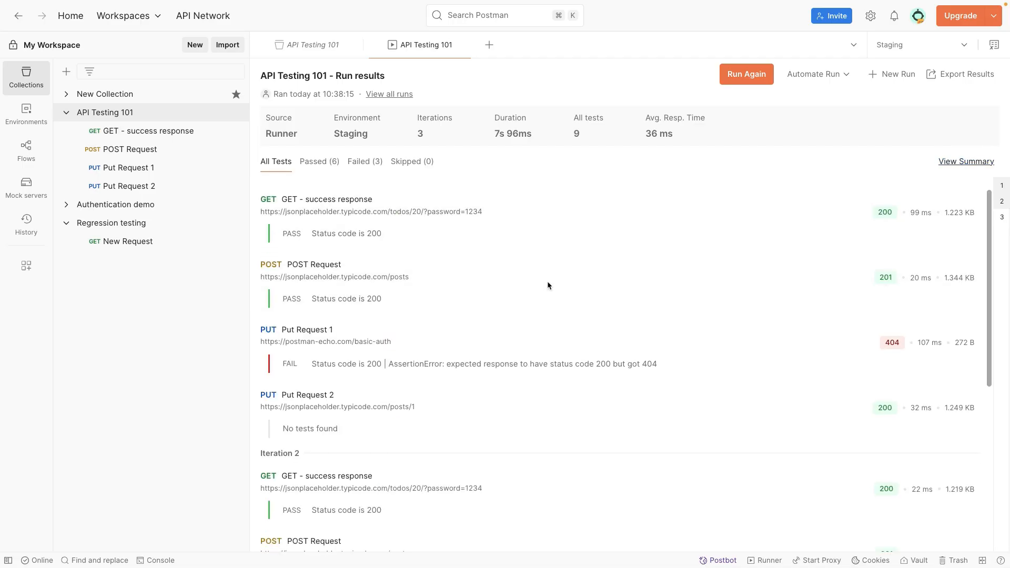
left_click(924, 217)
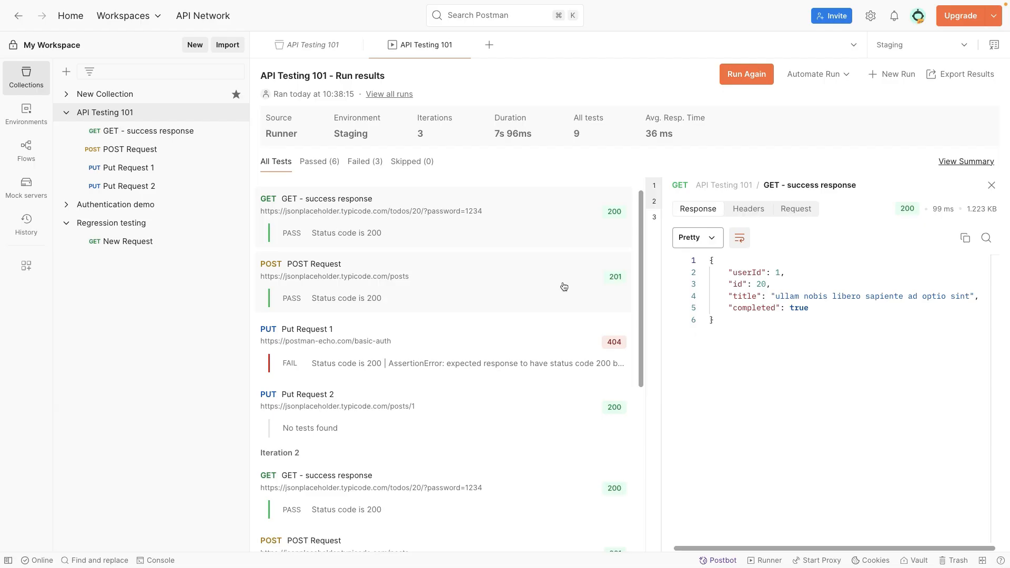
left_click(758, 285)
- Compare the POST Request response with Put Request 1's failed 404 response
left_click(496, 278)
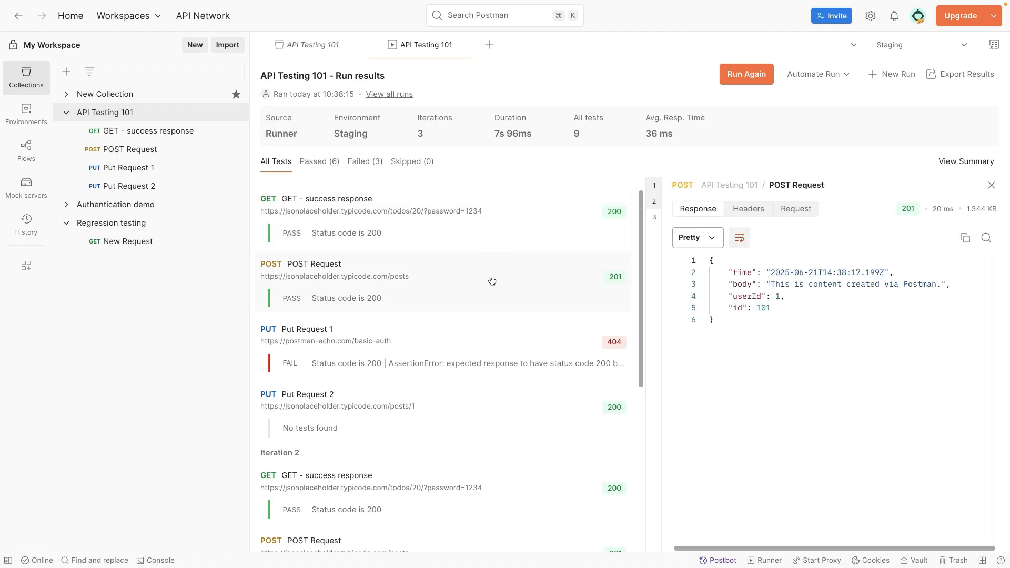
left_click(513, 353)
left_click(538, 292)
scroll(538, 296, "down", 1)
left_click(489, 327)
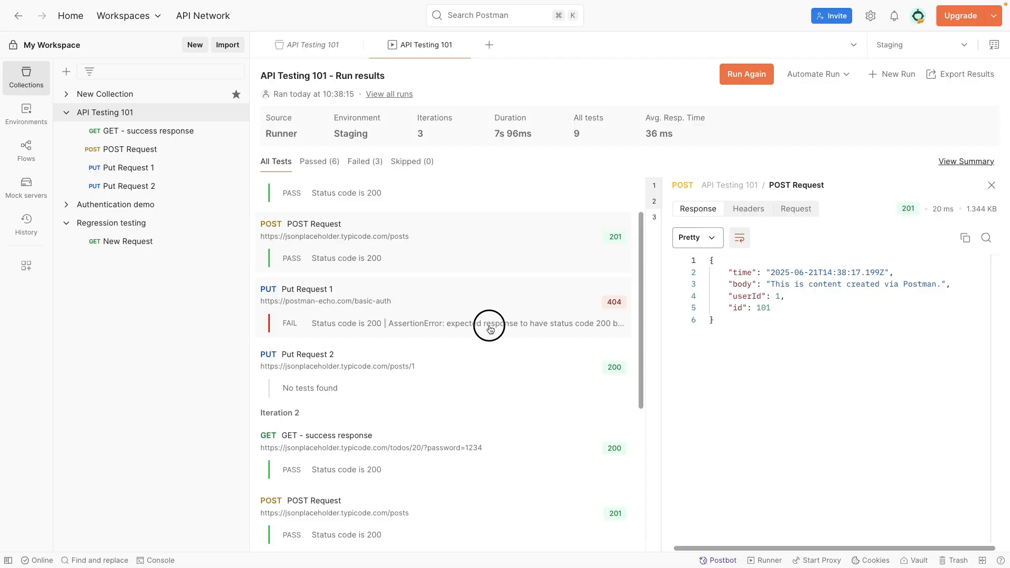
scroll(489, 327, "up", 1)
left_click(488, 325)
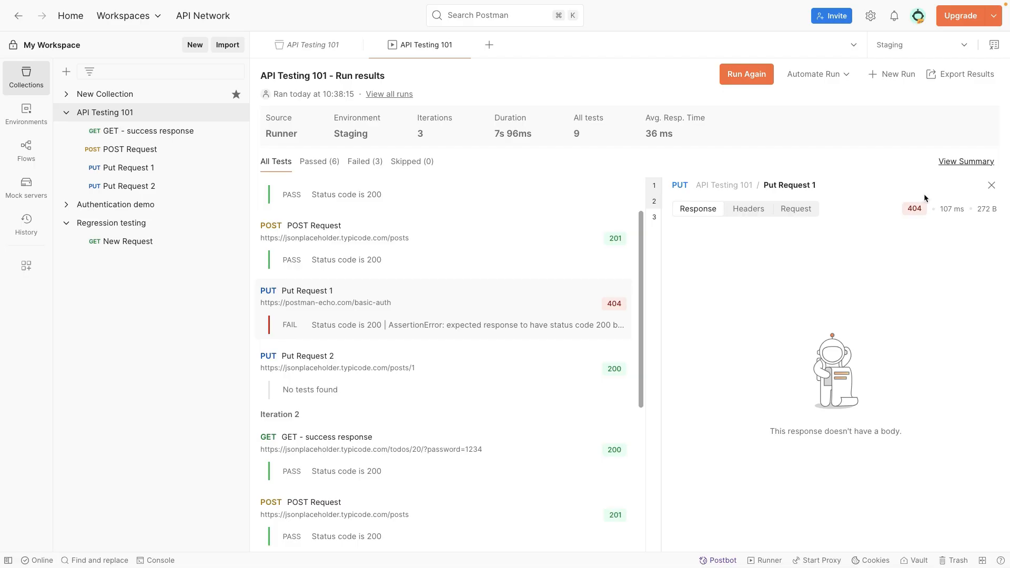
mouse_move(913, 209)
- Inspect Put Request 1's headers, including the set-cookie and server values
left_click(751, 211)
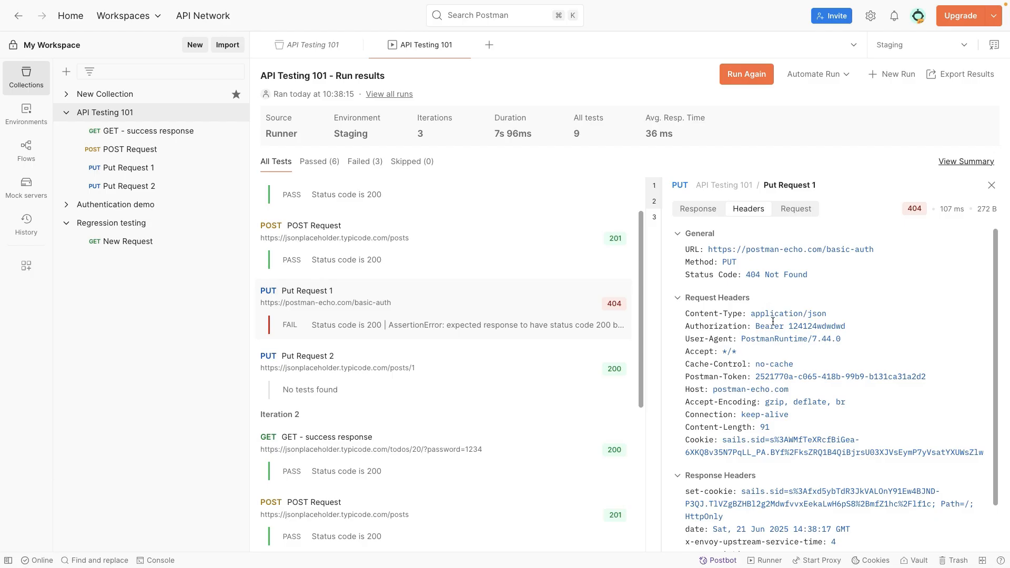
scroll(727, 368, "down", 2)
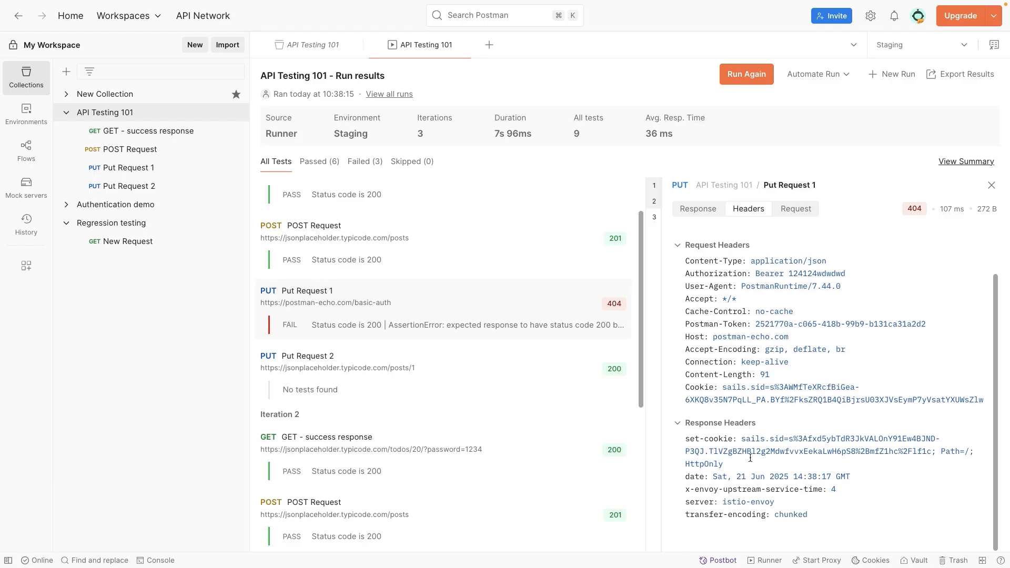
left_click_drag(741, 440, 779, 466)
left_click_drag(775, 501, 737, 502)
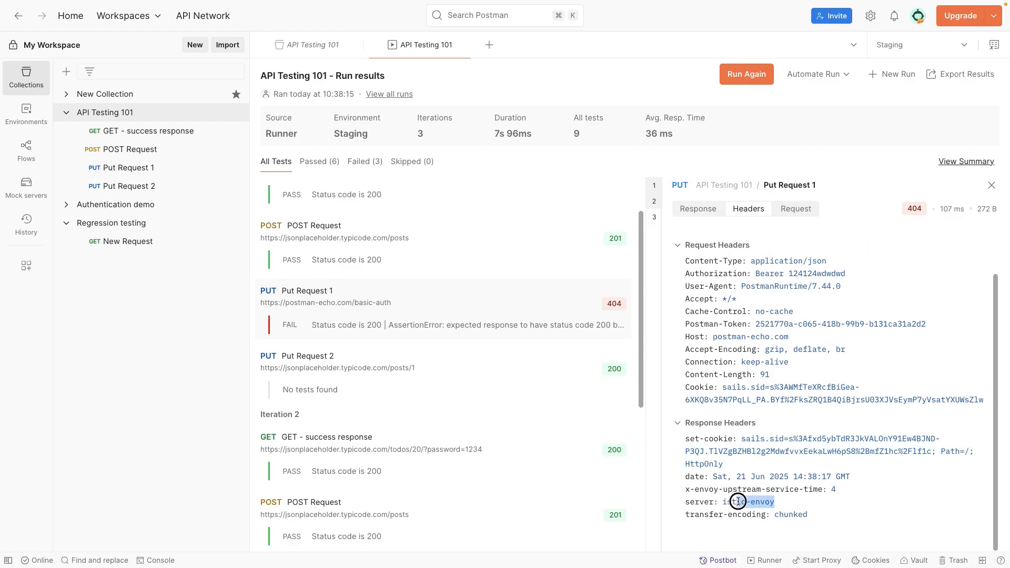
left_click(752, 209)
- Check the sent request body's id and title, then show the collection's run history
left_click(789, 209)
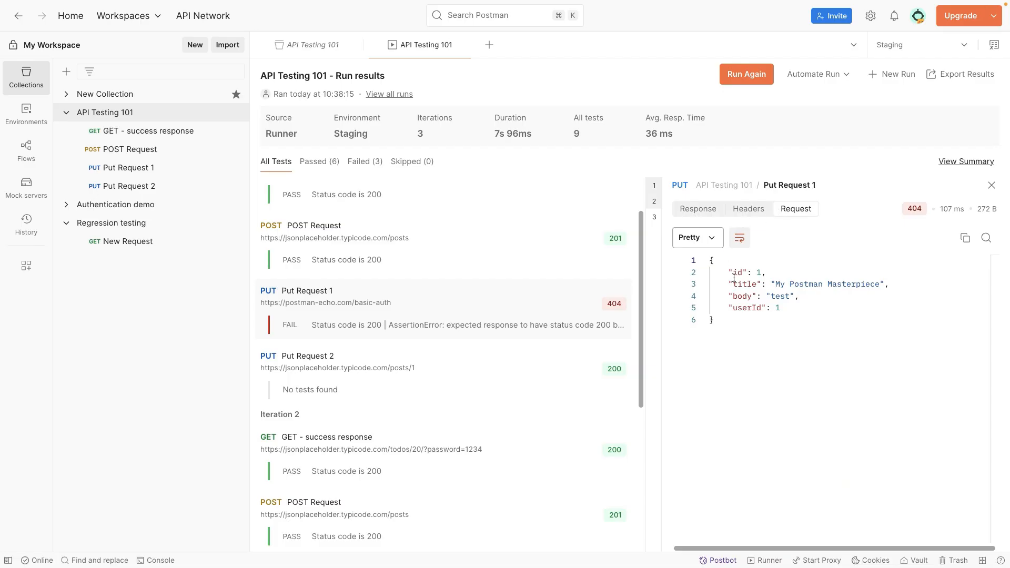
left_click_drag(726, 275, 772, 284)
left_click(783, 308)
scroll(428, 370, "down", 2)
scroll(440, 363, "up", 3)
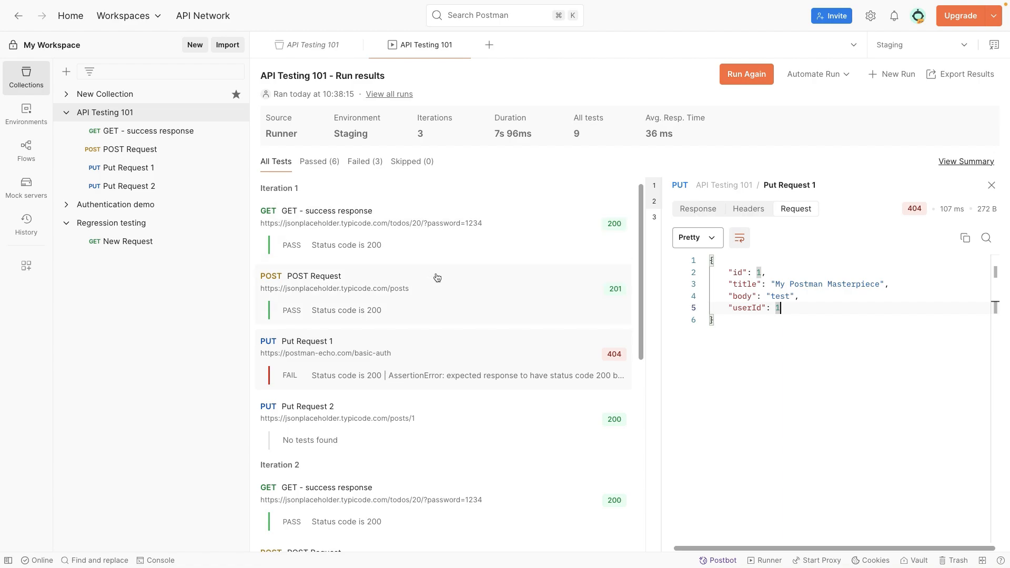
left_click(385, 96)
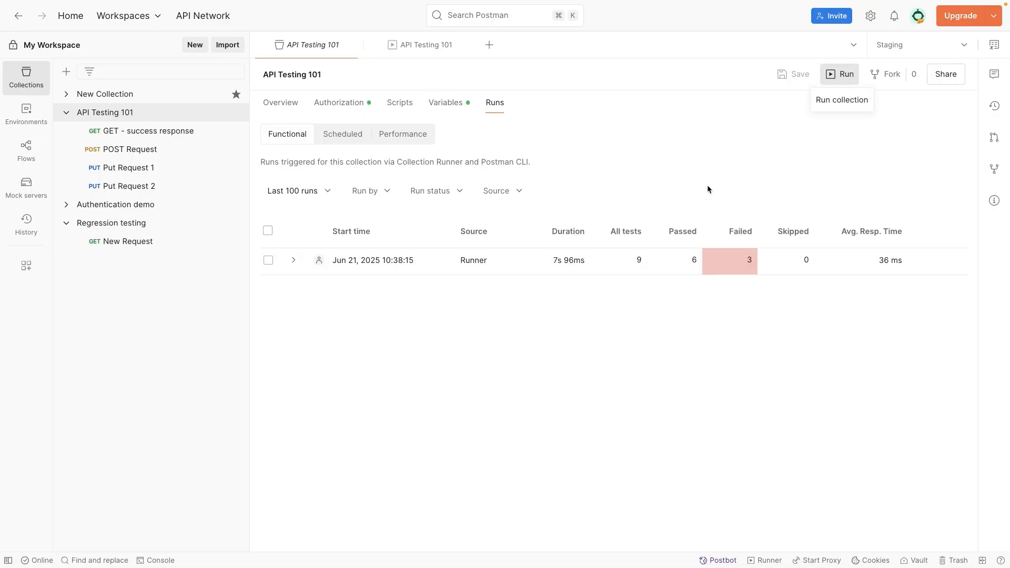
- Run API Testing 101 again, open the latest run's results, and return to run history
left_click(686, 426)
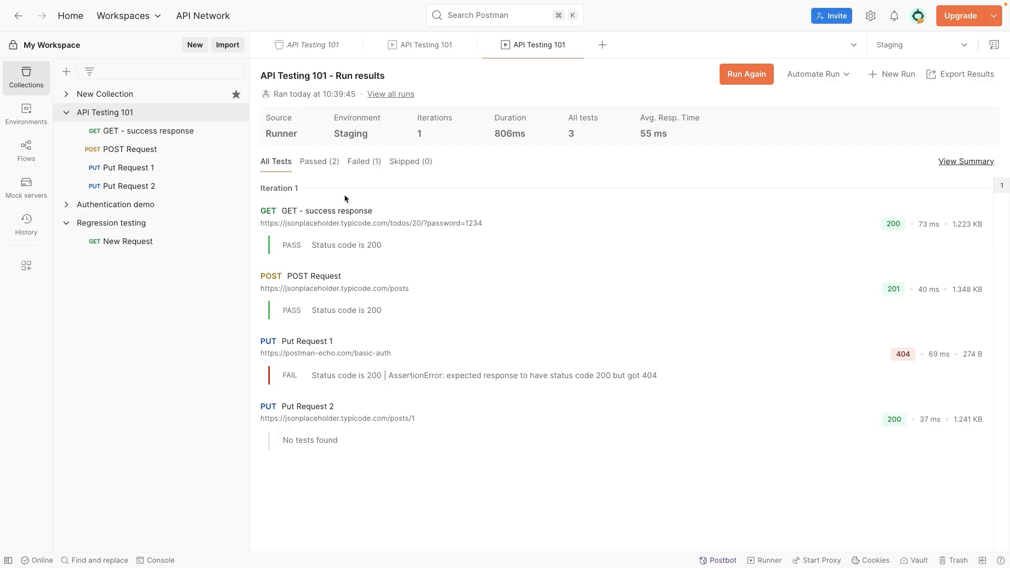
left_click(382, 97)
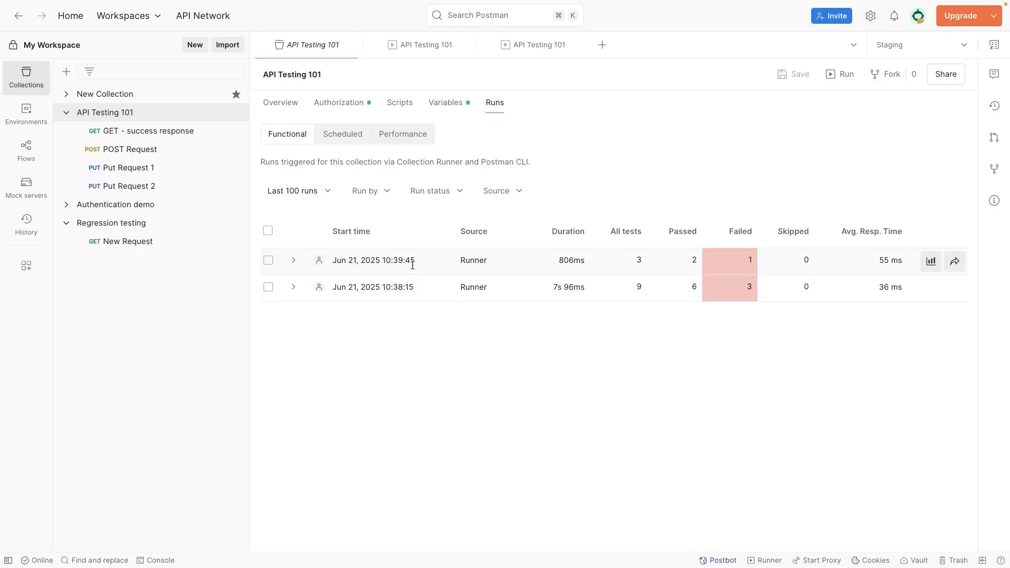
left_click(930, 262)
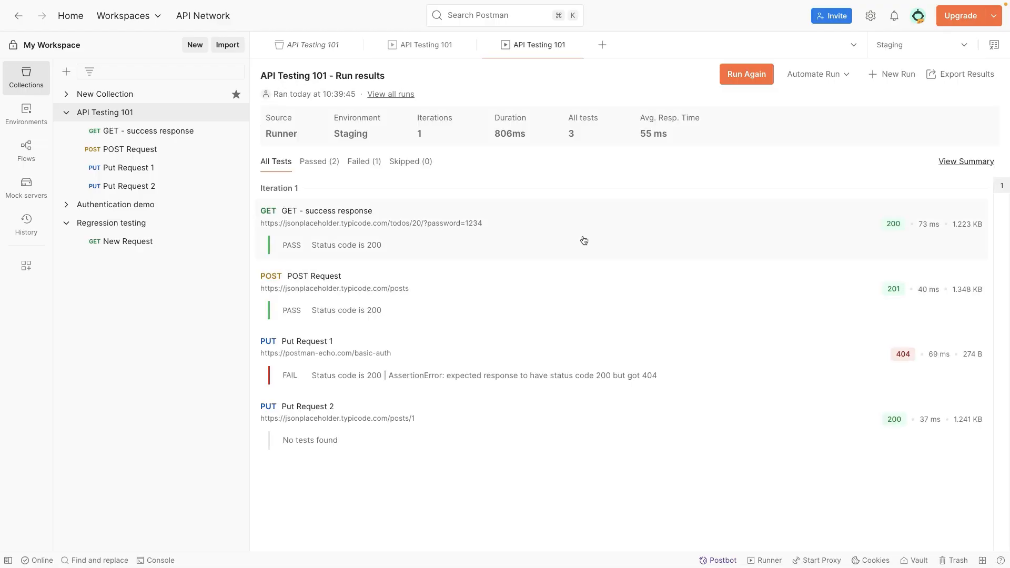
left_click(398, 93)
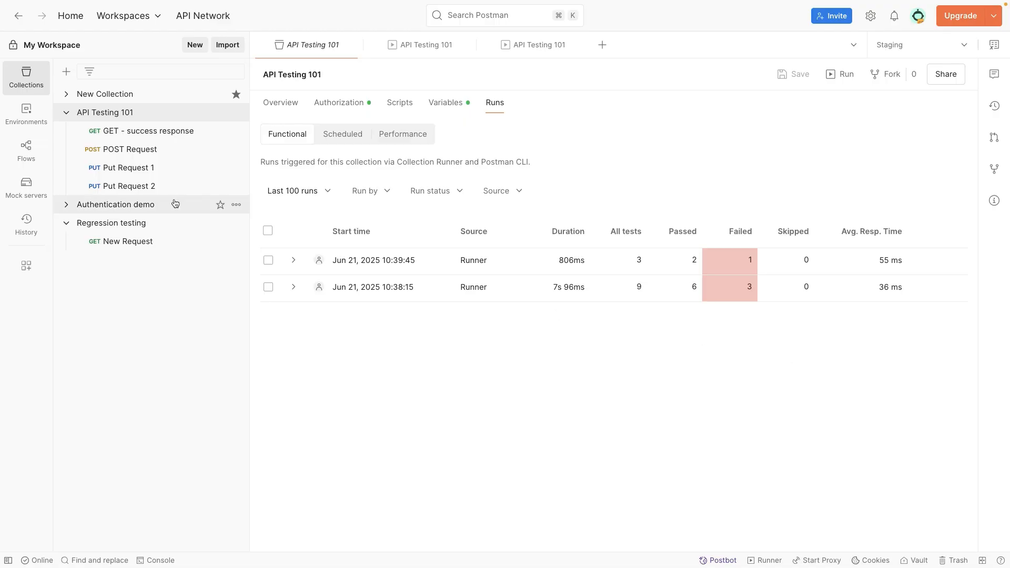
- Open the Authentication demo collection and show its empty Runs history
left_click(67, 205)
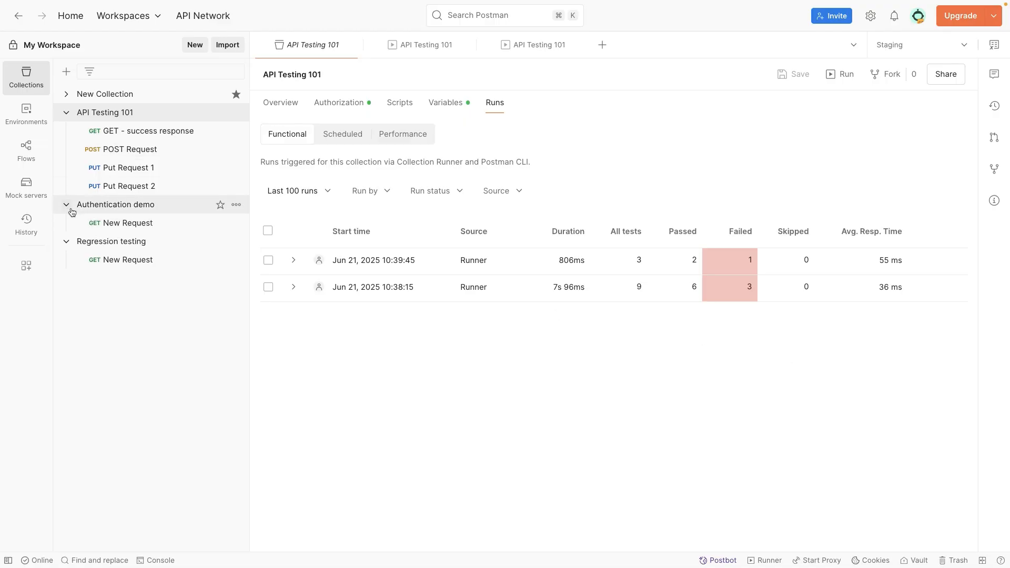
left_click(95, 210)
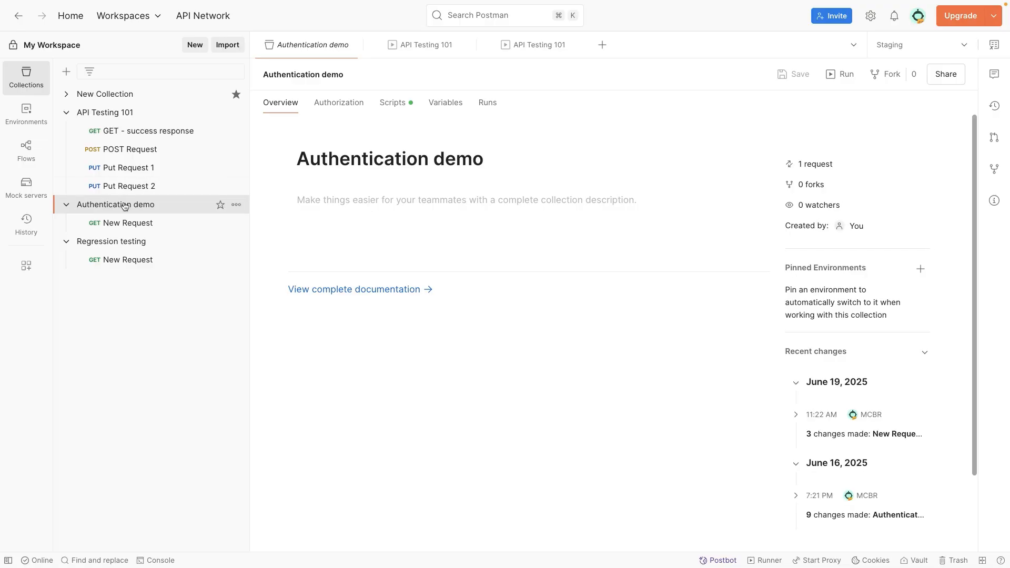
left_click(480, 108)
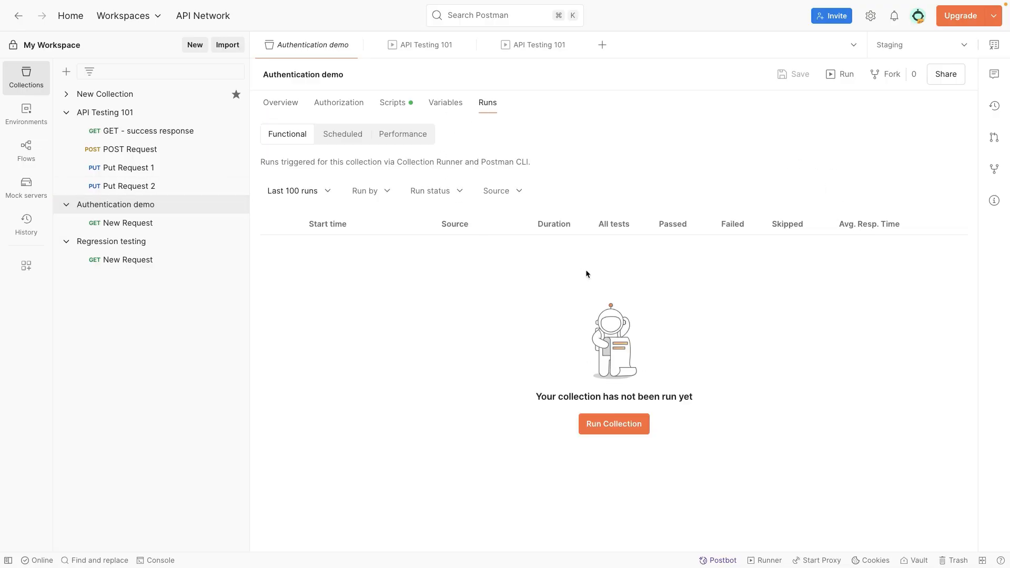